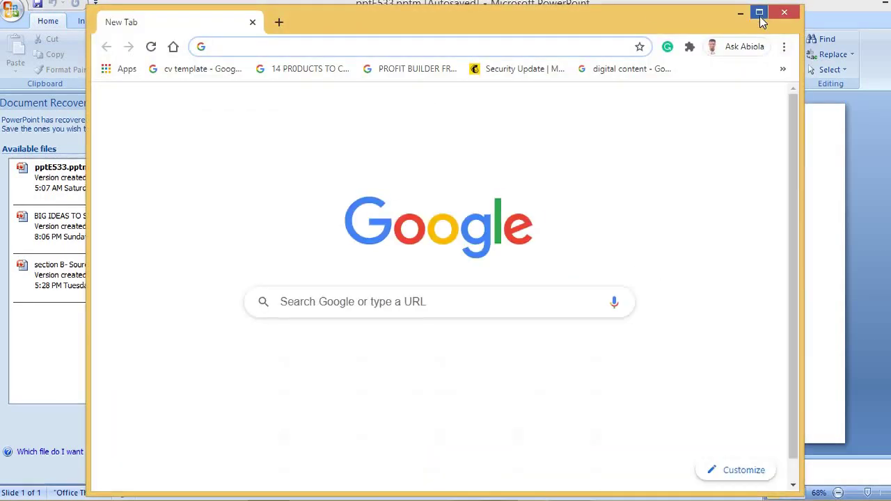
# - Maximize the browser window and open Google Drive from the Chrome apps page
pyautogui.click(759, 12)
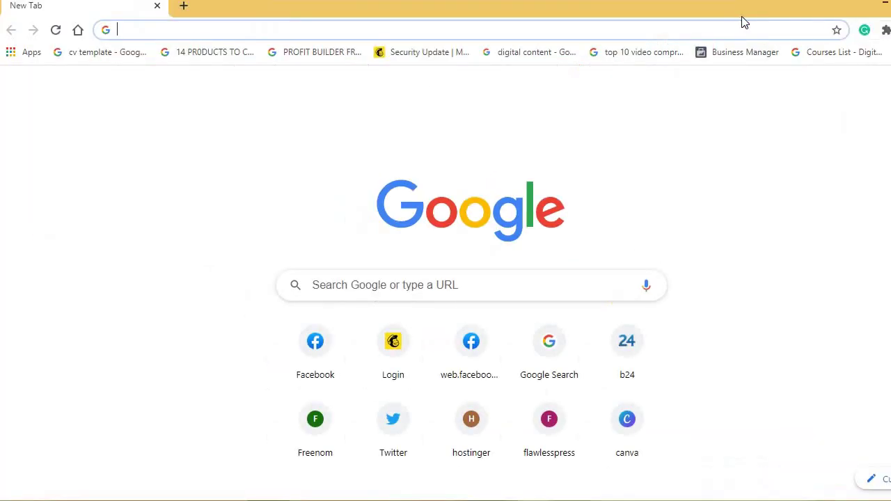
pyautogui.click(15, 55)
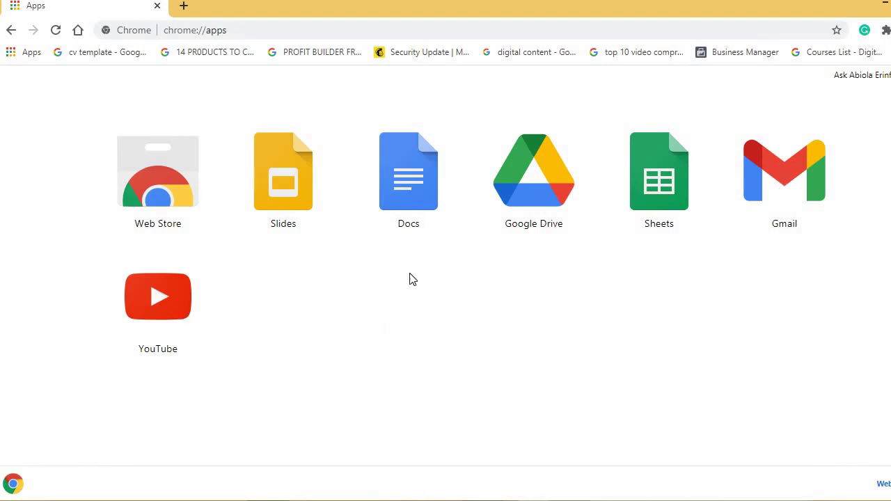
pyautogui.click(547, 173)
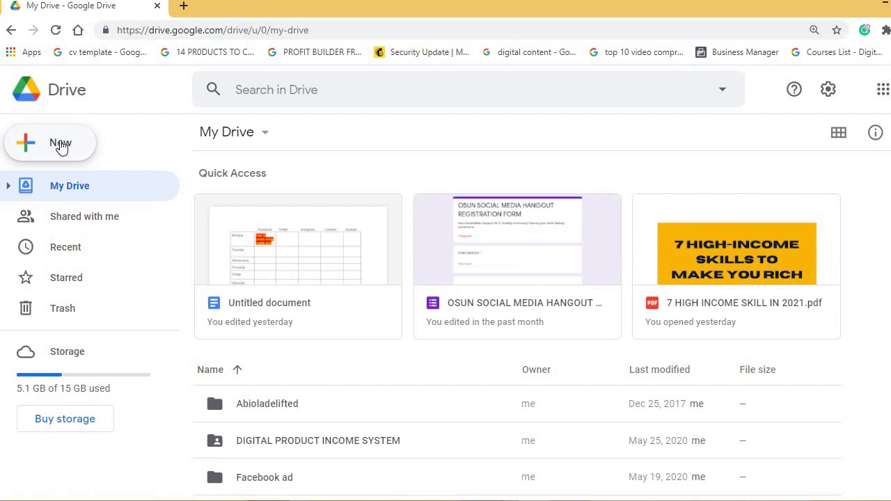
# - Upload the PDF "7 HIGH INCOME SKILL IN 2021" from the Downloads folder to My Drive, updating the existing item
pyautogui.click(61, 145)
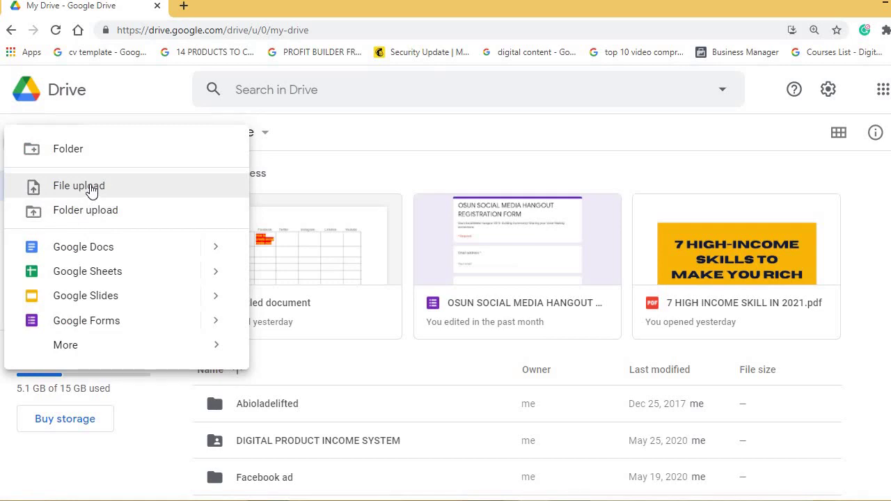
pyautogui.click(92, 191)
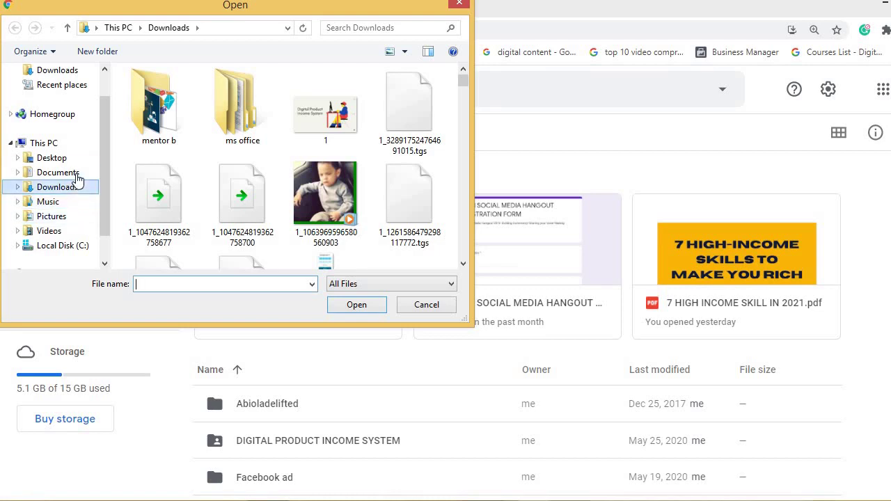
pyautogui.click(77, 179)
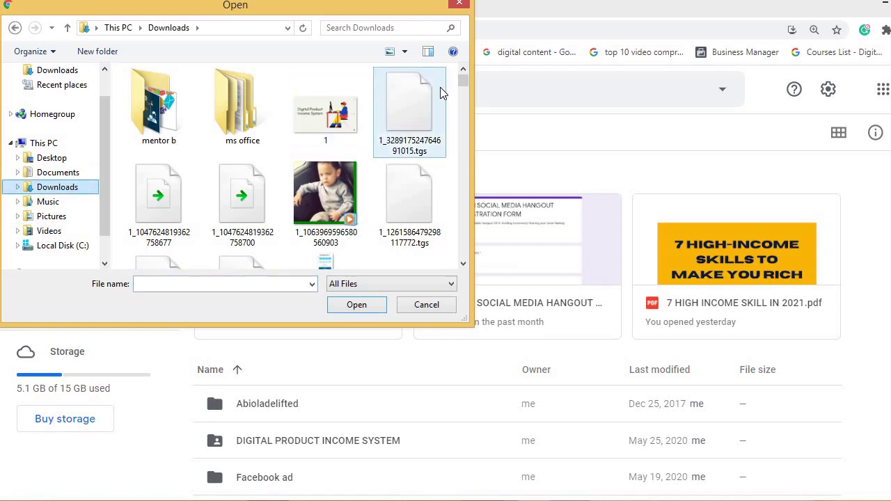
pyautogui.moveTo(460, 89); pyautogui.dragTo(458, 203)
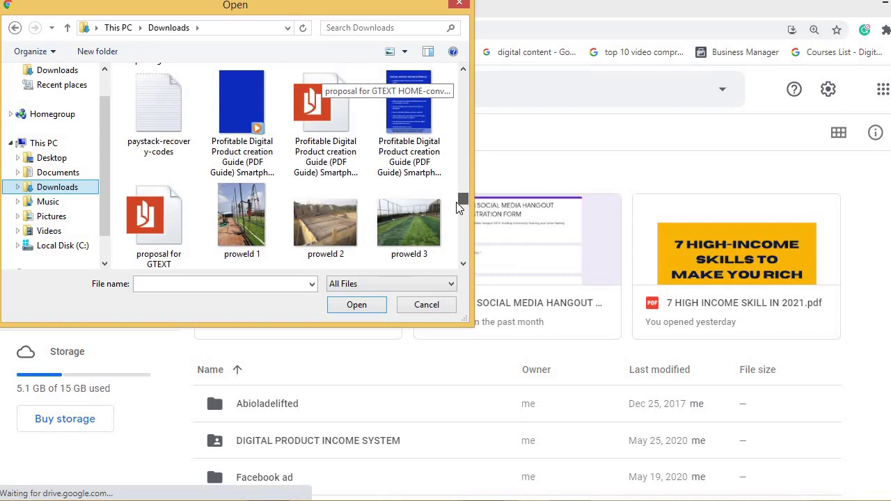
pyautogui.moveTo(459, 214); pyautogui.dragTo(466, 120)
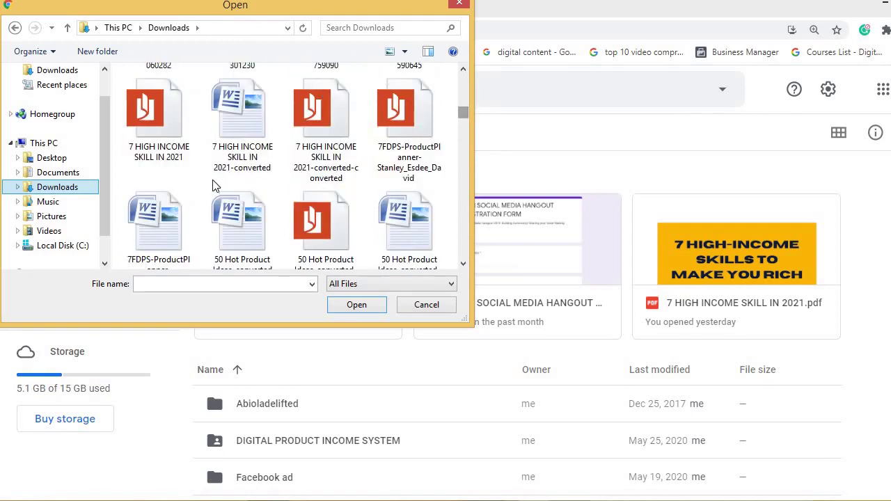
pyautogui.click(157, 124)
pyautogui.click(158, 124)
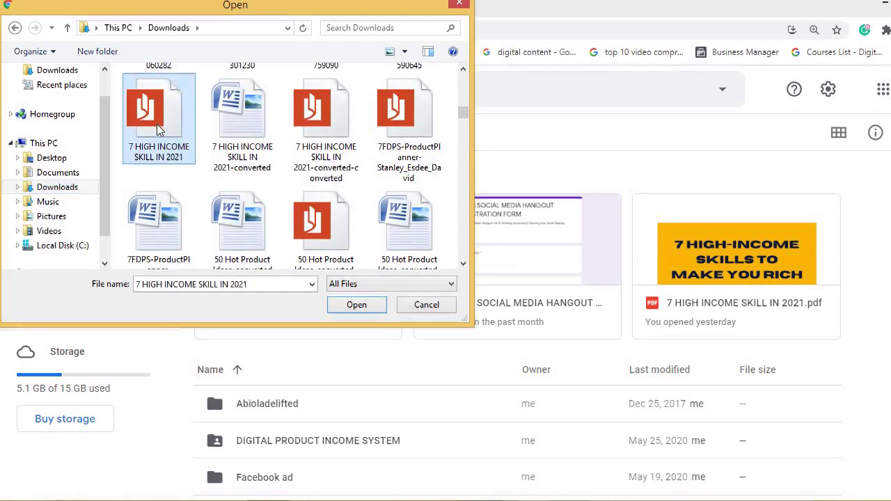
pyautogui.click(372, 309)
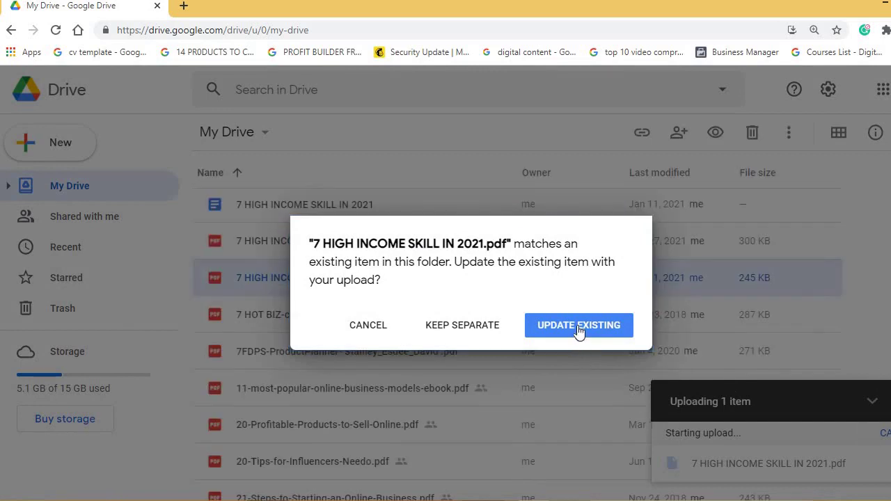
pyautogui.click(578, 326)
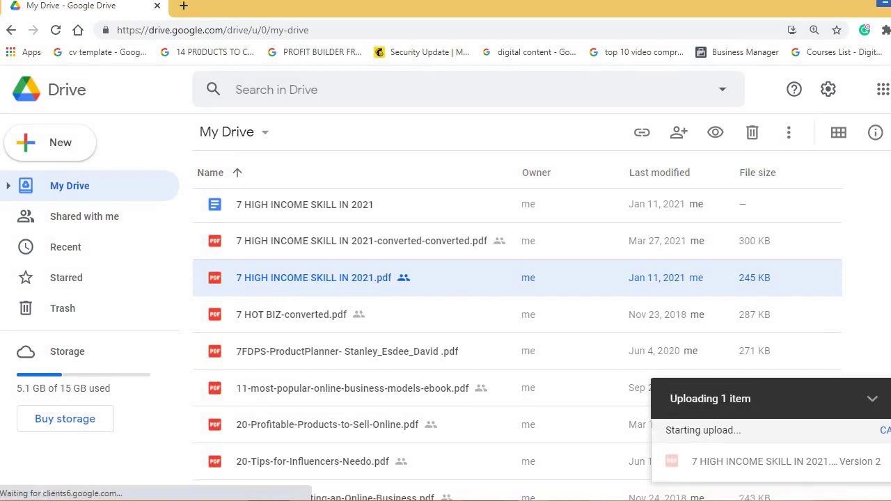
# - Restore the browser from full screen to a floating window and widen it to show the whole Drive page
pyautogui.click(884, 8)
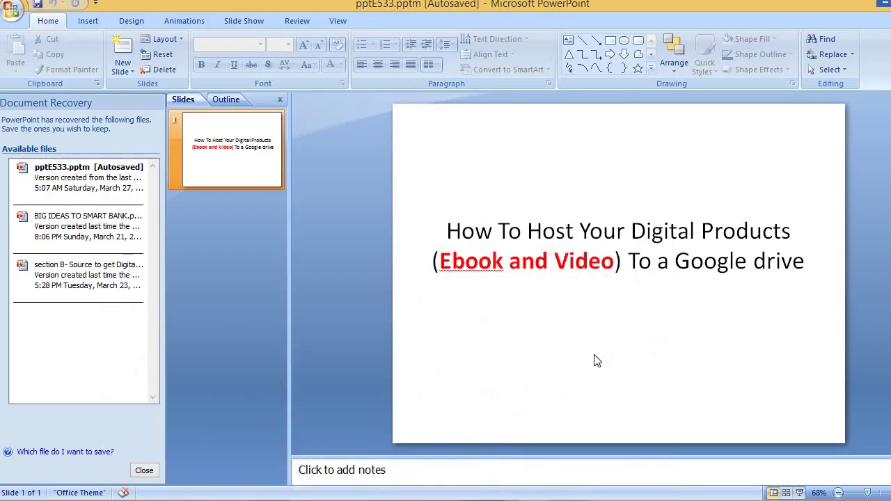
pyautogui.hotkey('alt', 'Tab')
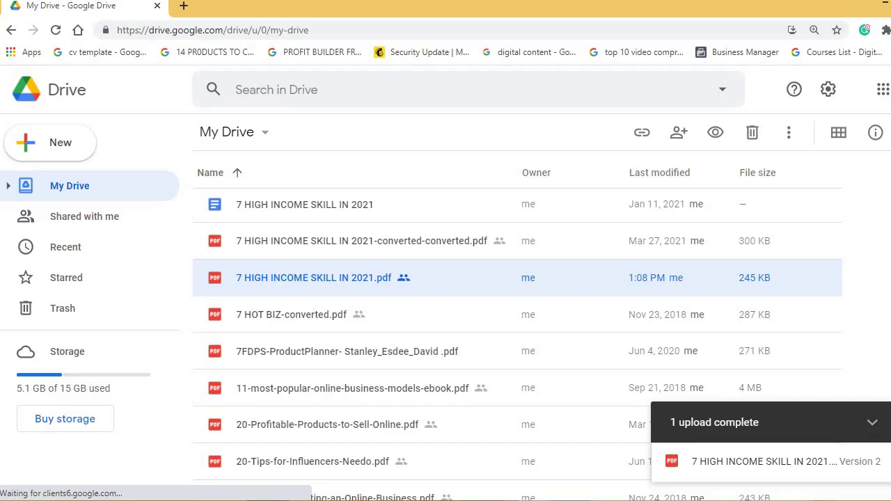
pyautogui.press('super+Down')
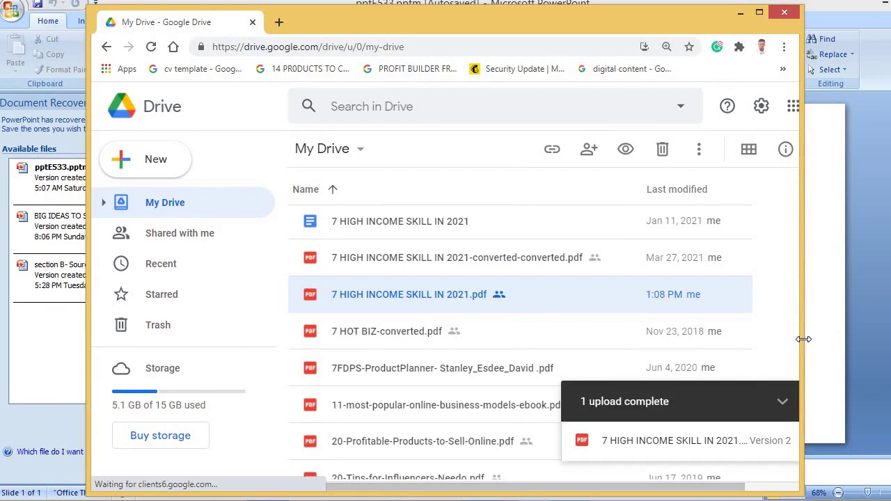
pyautogui.moveTo(803, 339); pyautogui.dragTo(879, 376)
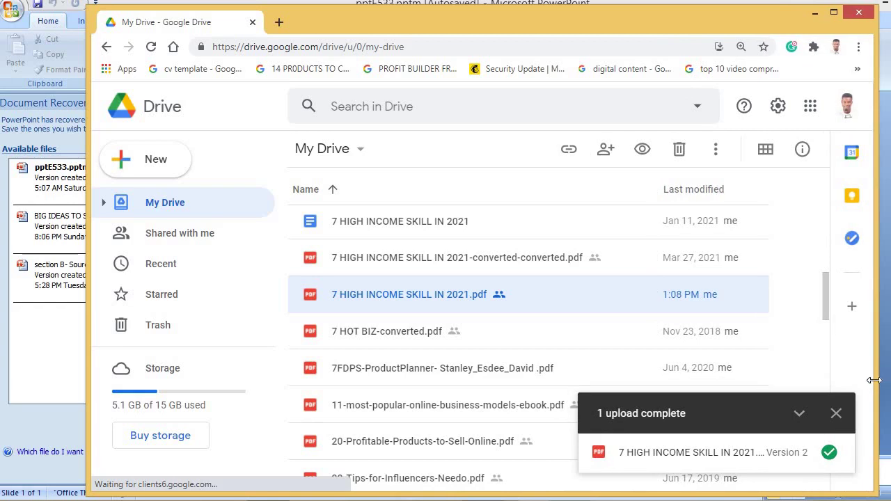
# - Preview the uploaded 7 HIGH INCOME SKILL IN 2021.pdf and the converted-converted PDF, closing each preview
pyautogui.click(721, 457)
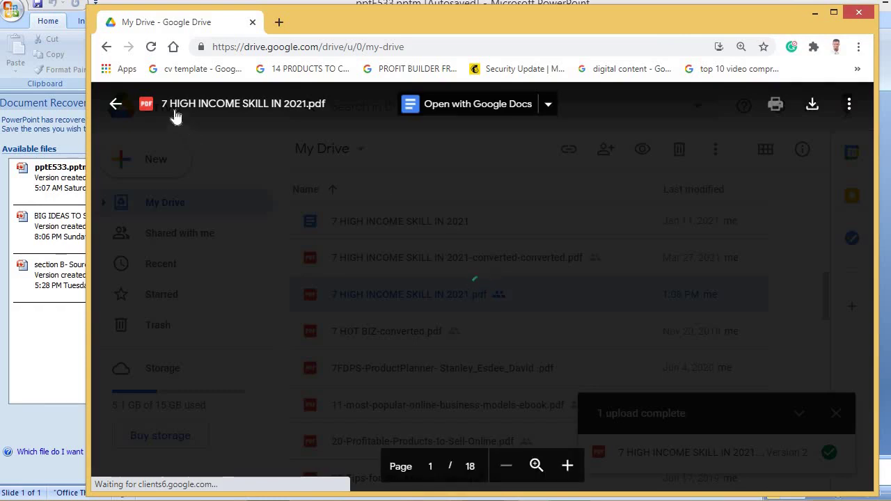
pyautogui.click(113, 104)
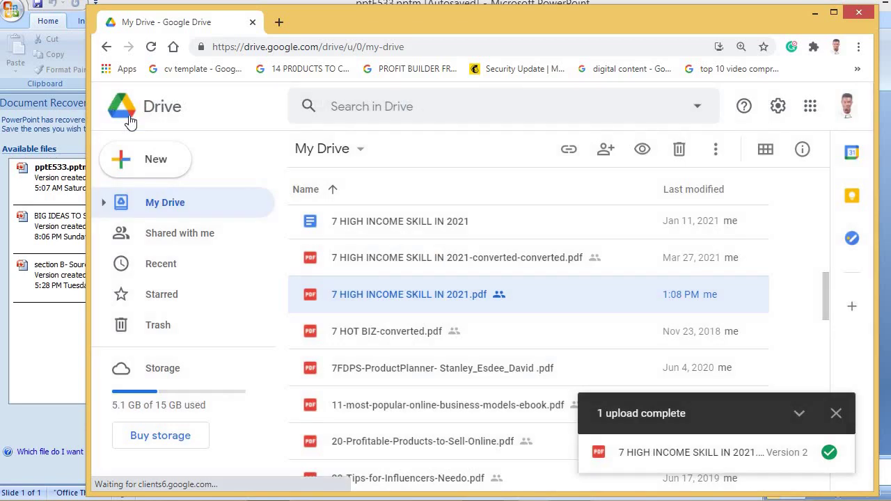
pyautogui.doubleClick(456, 259)
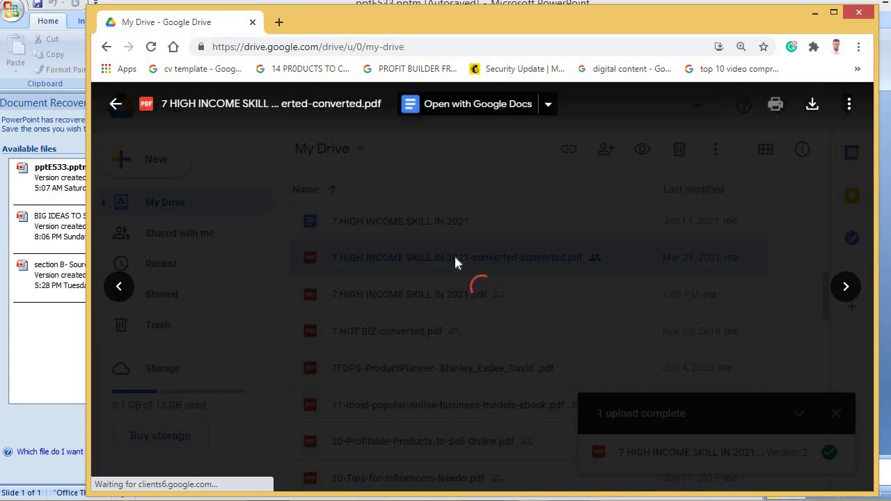
pyautogui.click(116, 105)
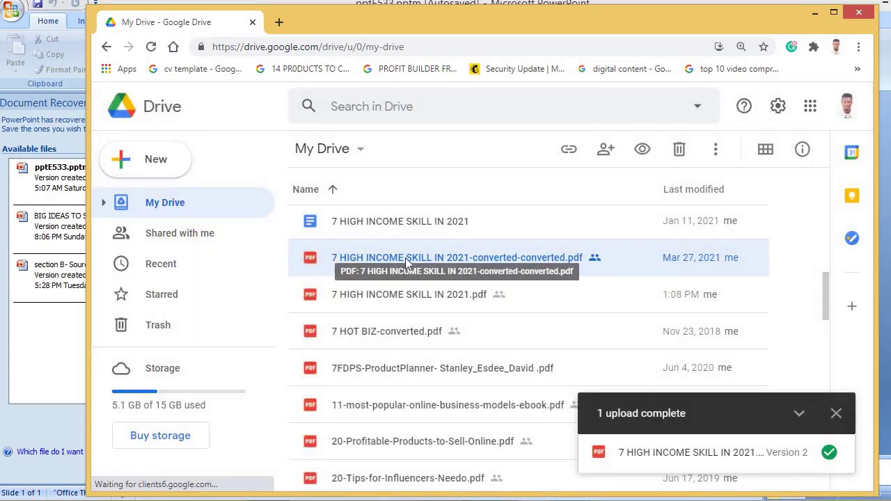
# - Try to get a shareable link for 7 HIGH INCOME SKILL IN 2021-converted-converted.pdf and dismiss the resulting notices
pyautogui.rightClick(408, 261)
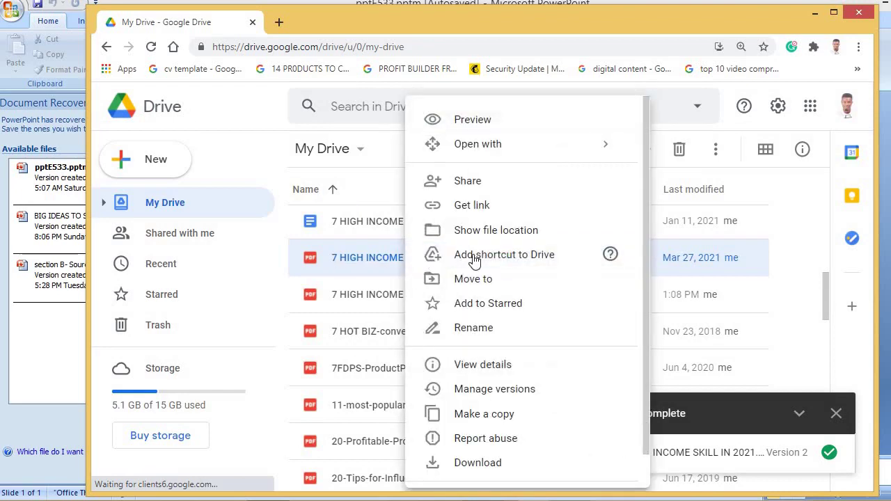
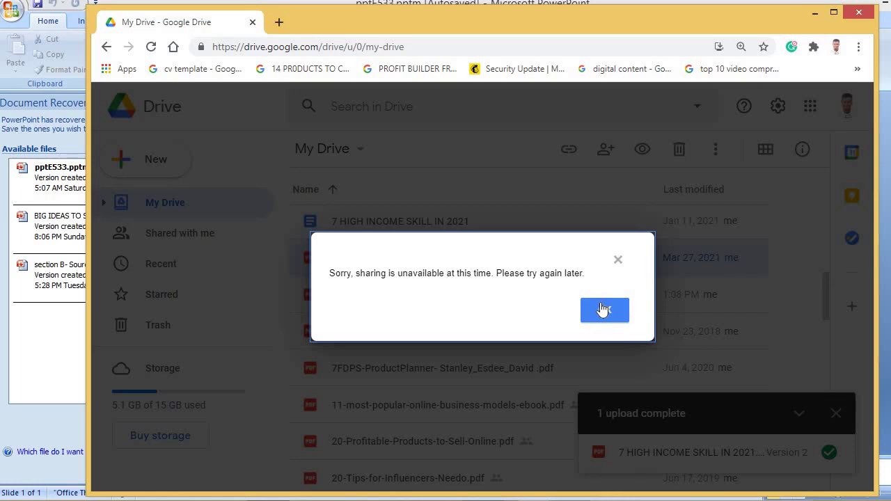
pyautogui.click(605, 306)
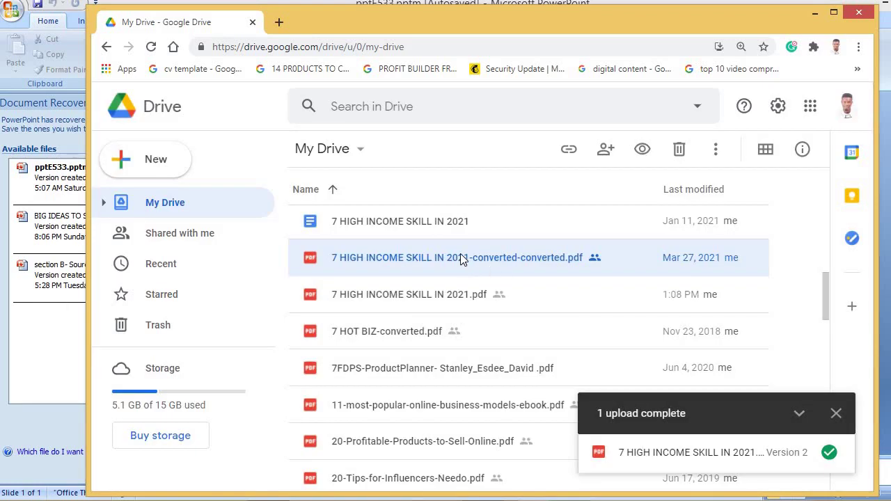
pyautogui.rightClick(461, 259)
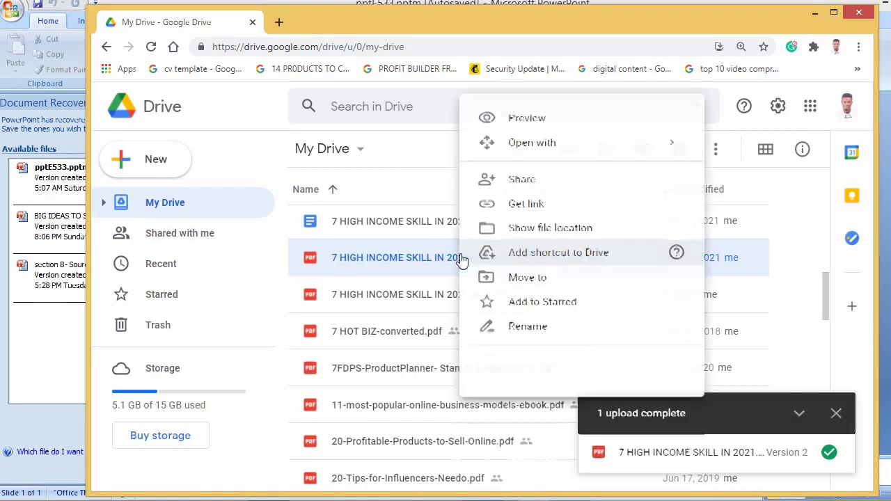
pyautogui.click(546, 204)
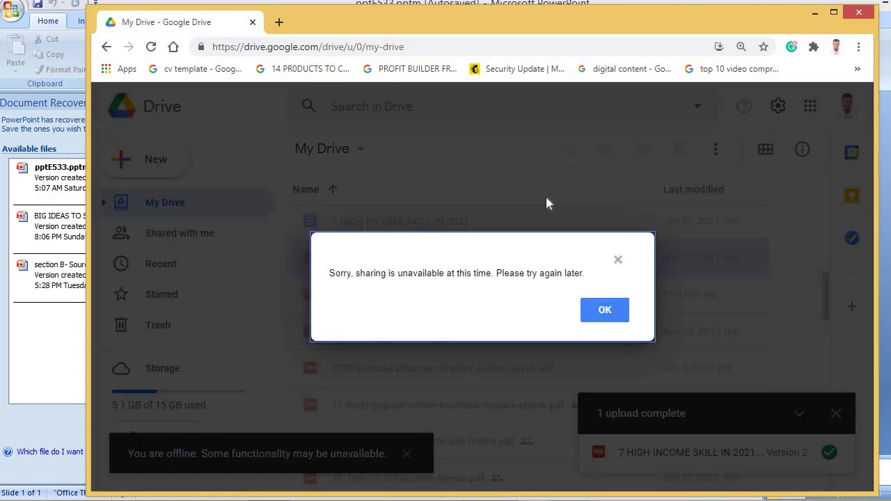
pyautogui.click(604, 314)
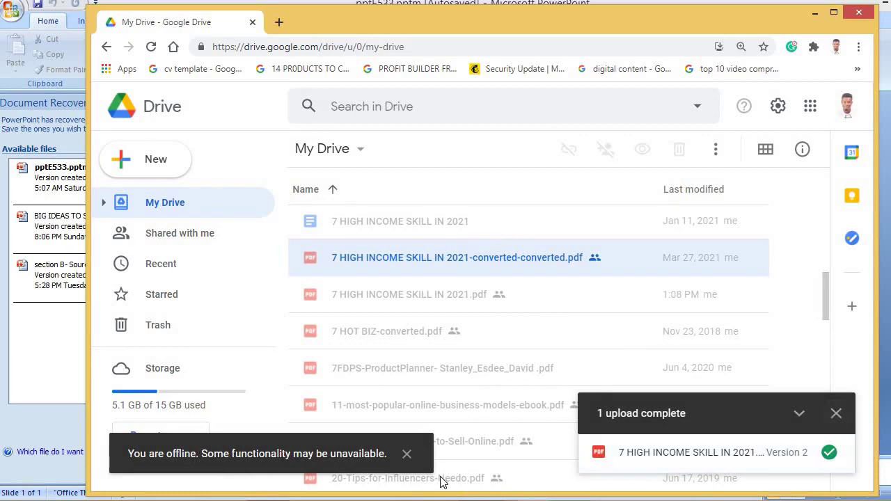
pyautogui.click(407, 455)
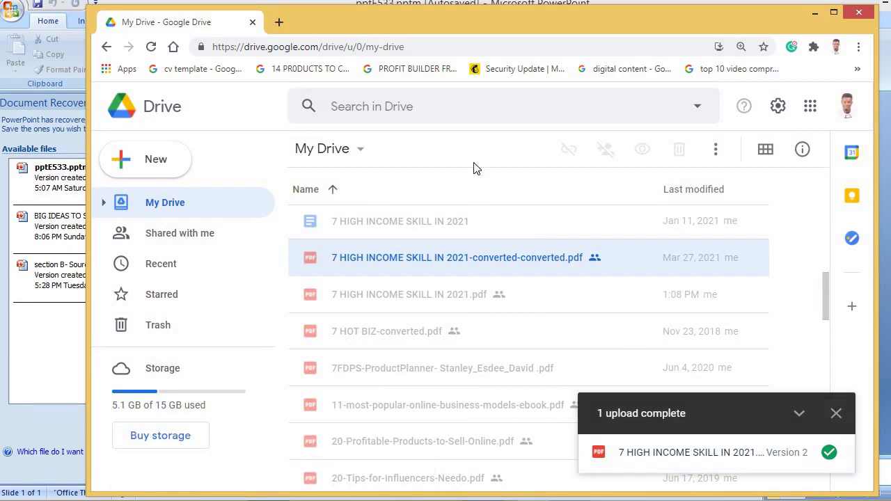
# - Reload Drive and get a link for 7 HIGH INCOME SKILL IN 2021.pdf with access set to "Anyone with the link"
pyautogui.click(150, 49)
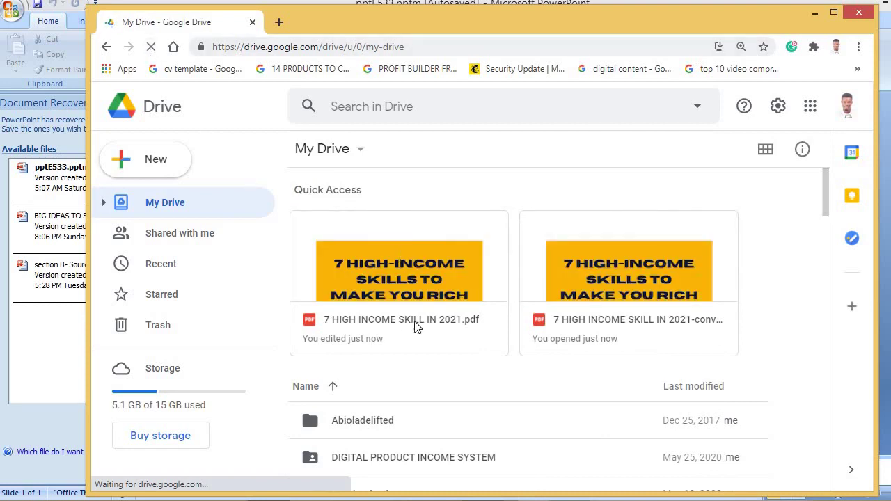
pyautogui.rightClick(376, 299)
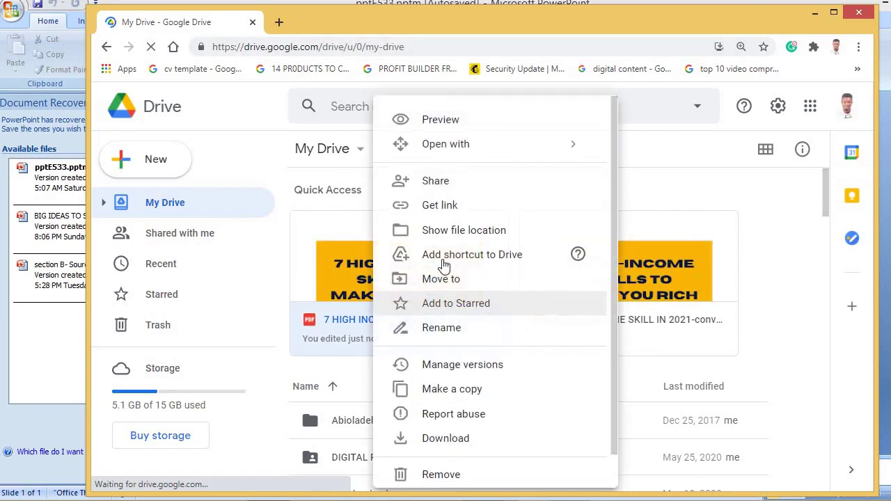
pyautogui.click(466, 206)
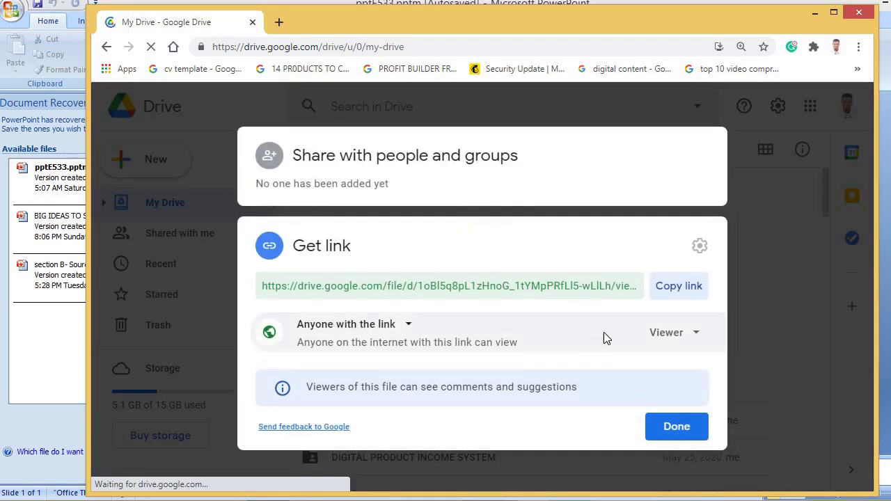
pyautogui.click(408, 327)
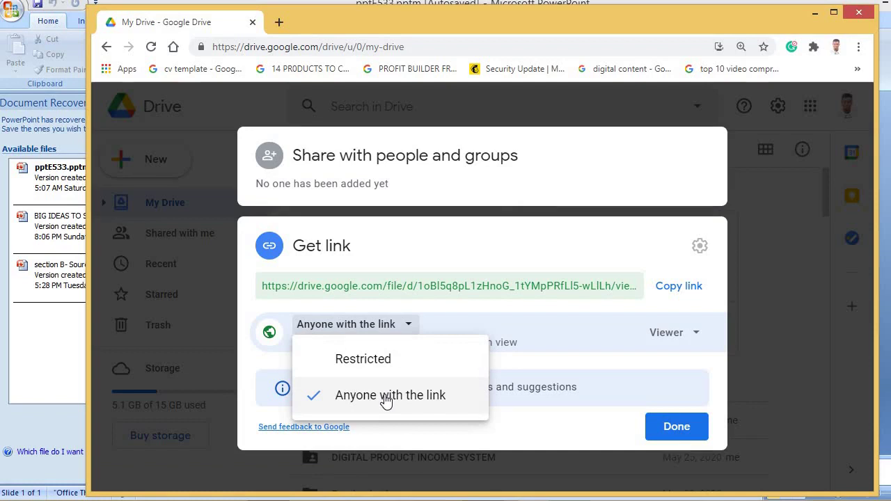
pyautogui.click(386, 397)
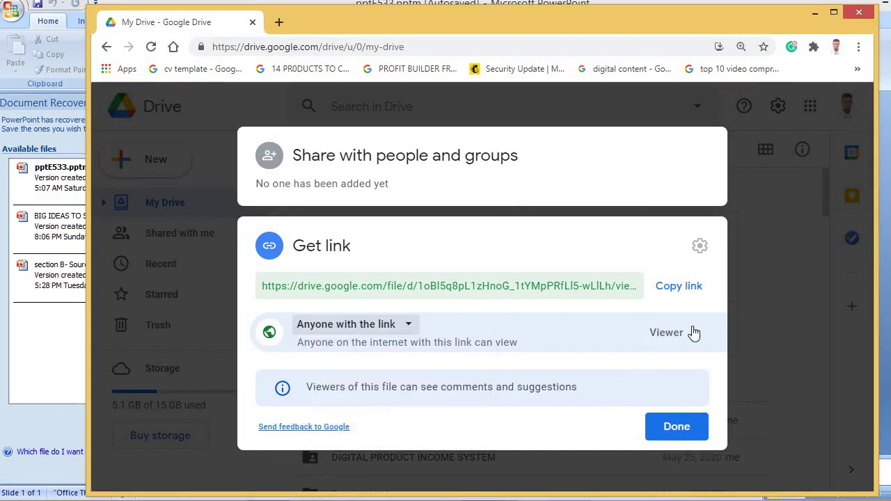
# - Copy the PDF's sharing link, review its access options and finish the link sharing
pyautogui.click(679, 286)
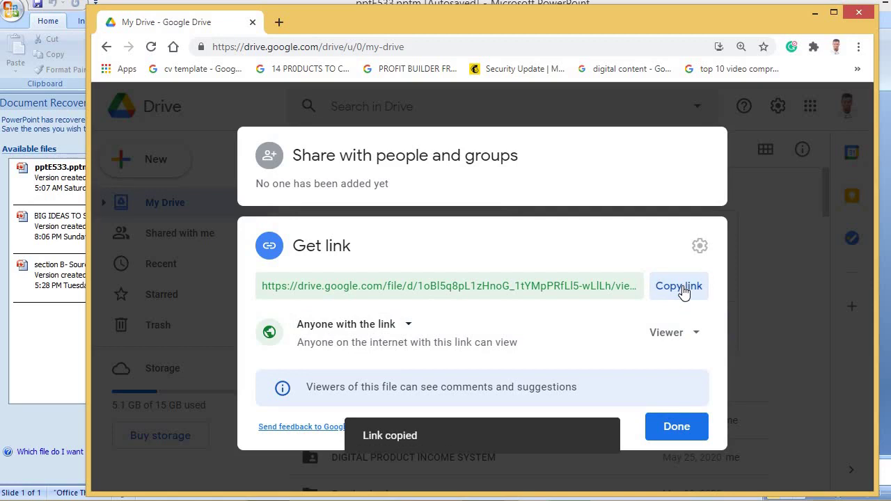
pyautogui.click(684, 292)
pyautogui.click(683, 293)
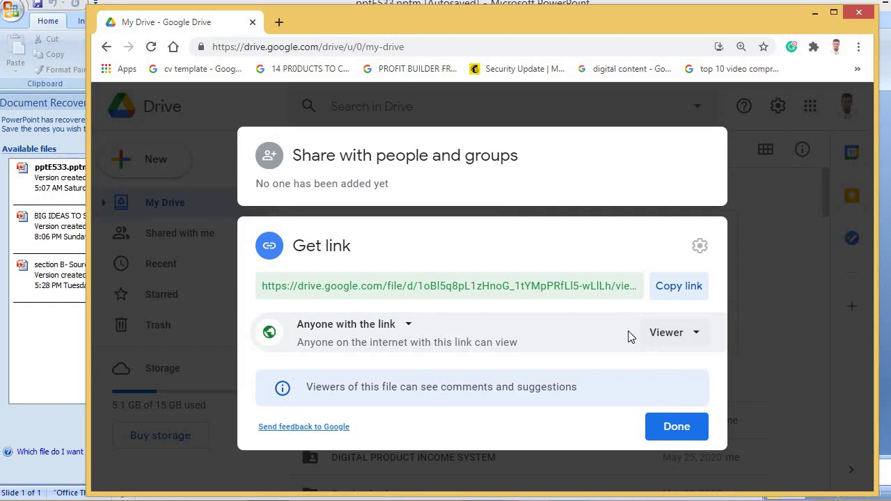
pyautogui.click(405, 330)
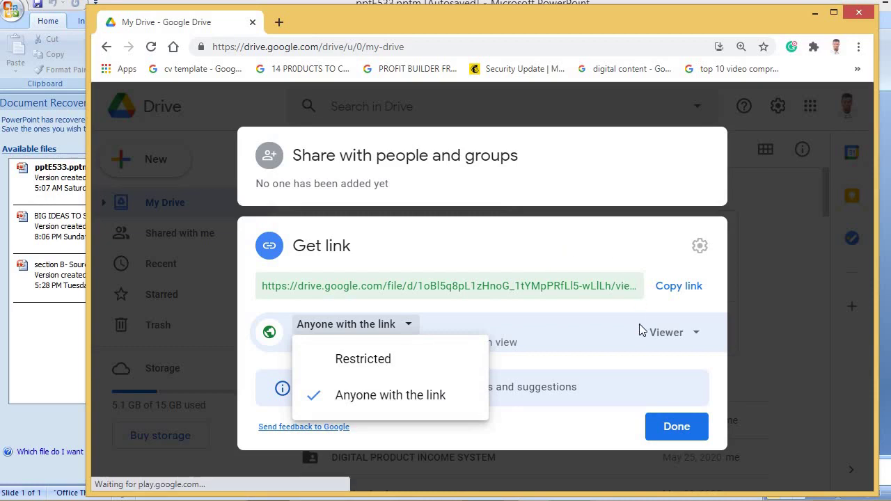
pyautogui.click(686, 426)
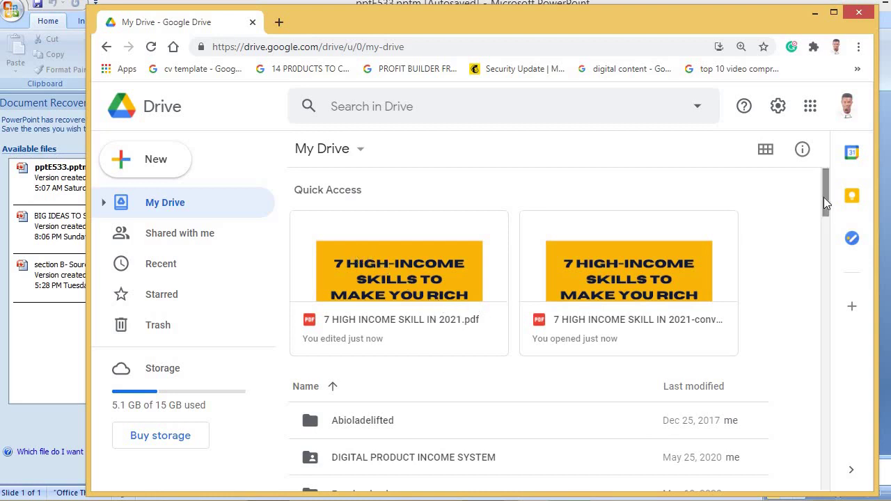
pyautogui.moveTo(824, 198); pyautogui.dragTo(825, 224)
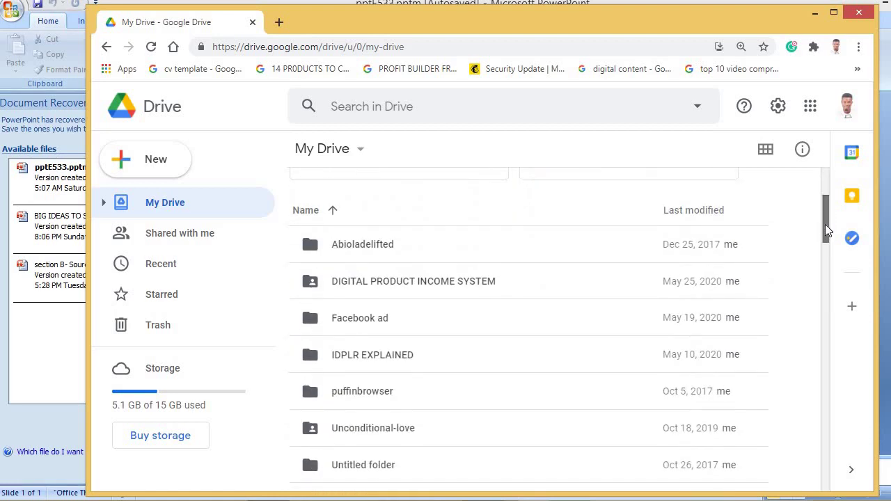
pyautogui.scroll(2, 826, 179)
pyautogui.scroll(1, 827, 179)
pyautogui.scroll(-4, 827, 242)
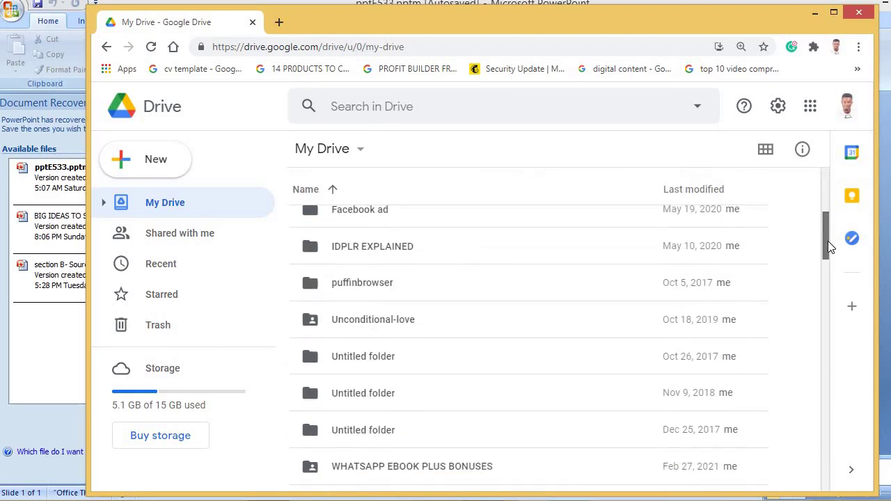
pyautogui.scroll(5, 822, 195)
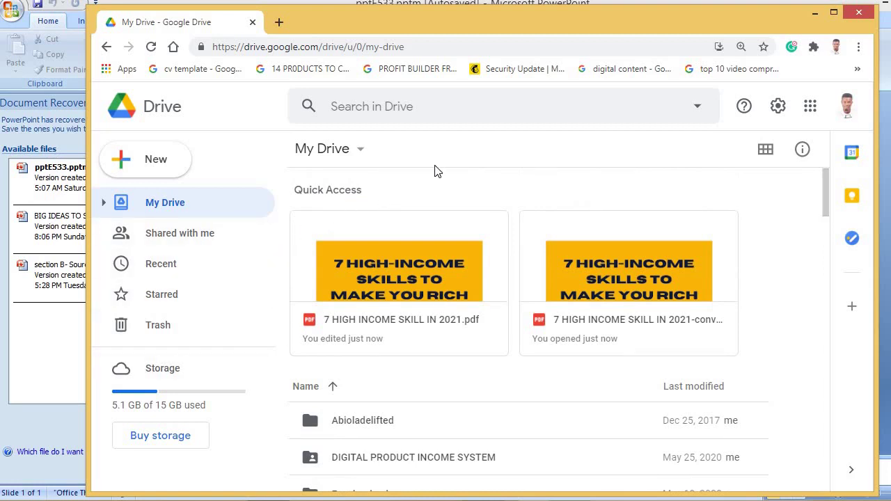
pyautogui.click(364, 150)
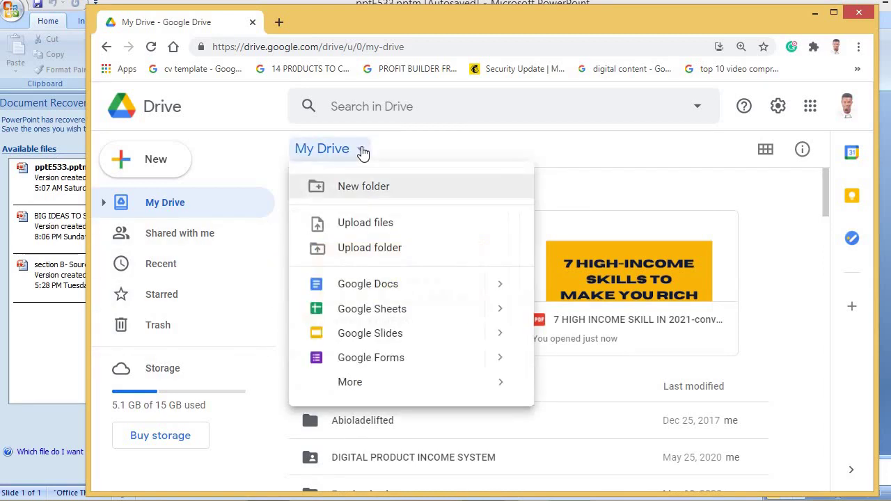
pyautogui.click(463, 136)
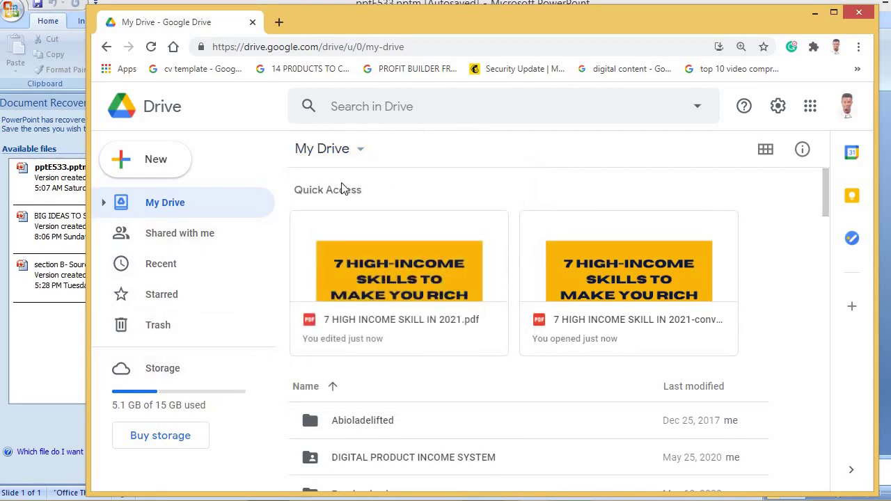
# - Search Drive for PDF files only and look through the resulting list
pyautogui.click(410, 107)
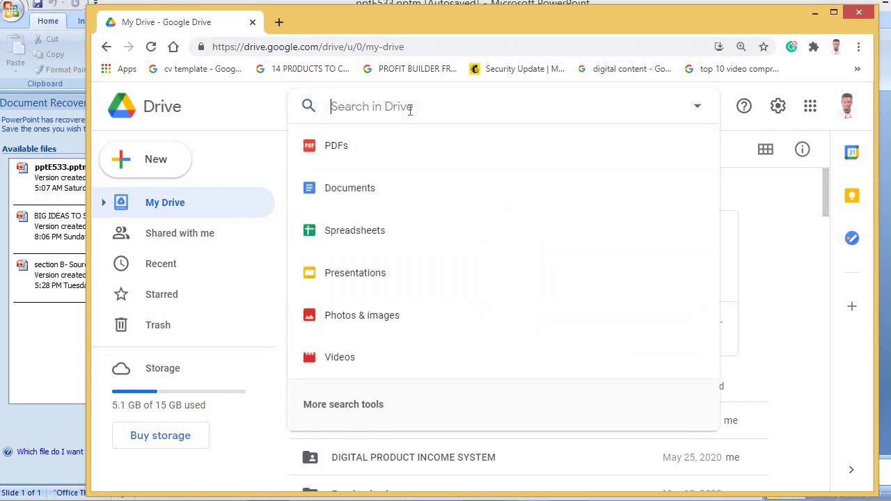
pyautogui.click(342, 148)
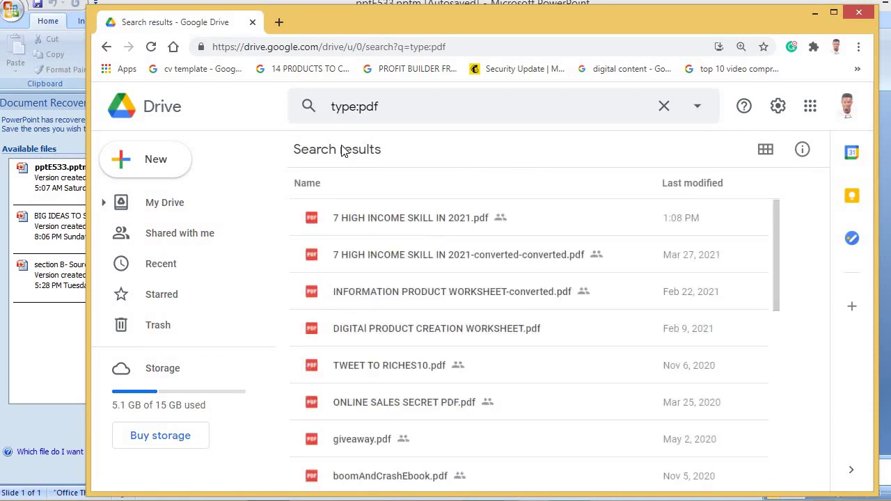
pyautogui.moveTo(778, 237); pyautogui.dragTo(784, 302)
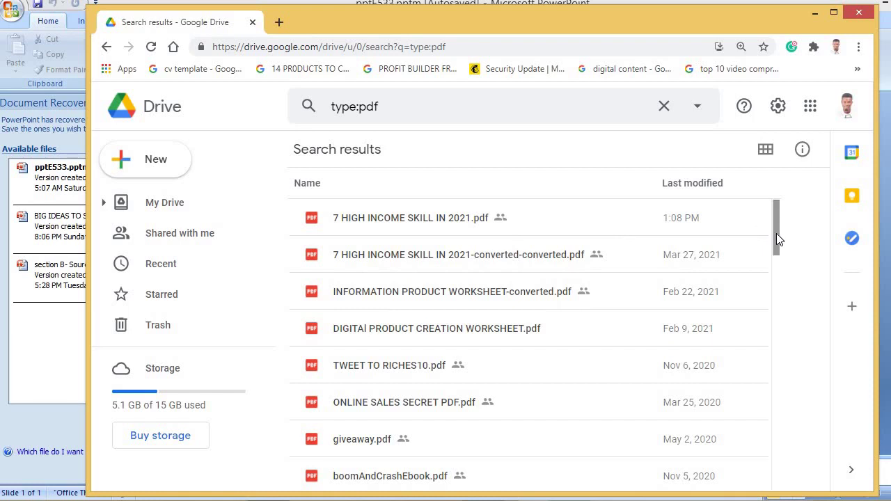
pyautogui.moveTo(776, 233); pyautogui.dragTo(780, 189)
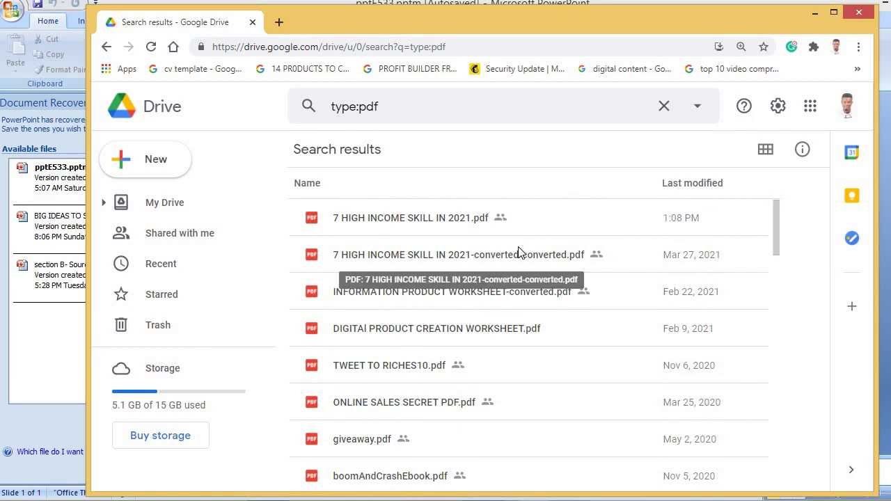